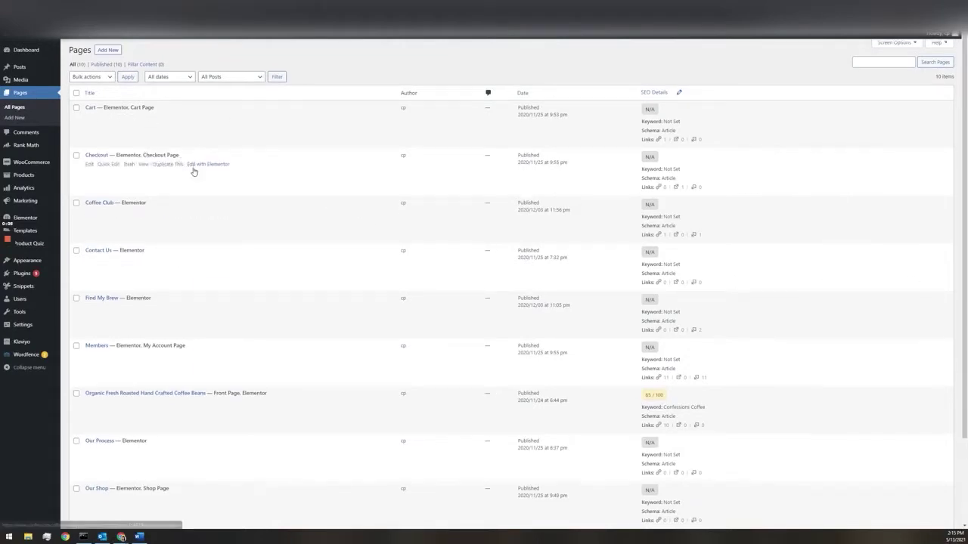
Open the Our Shop page for editing in Elementor.
{"action": "scroll", "coordinate": [194, 172], "scroll_direction": "down", "scroll_amount": 3}
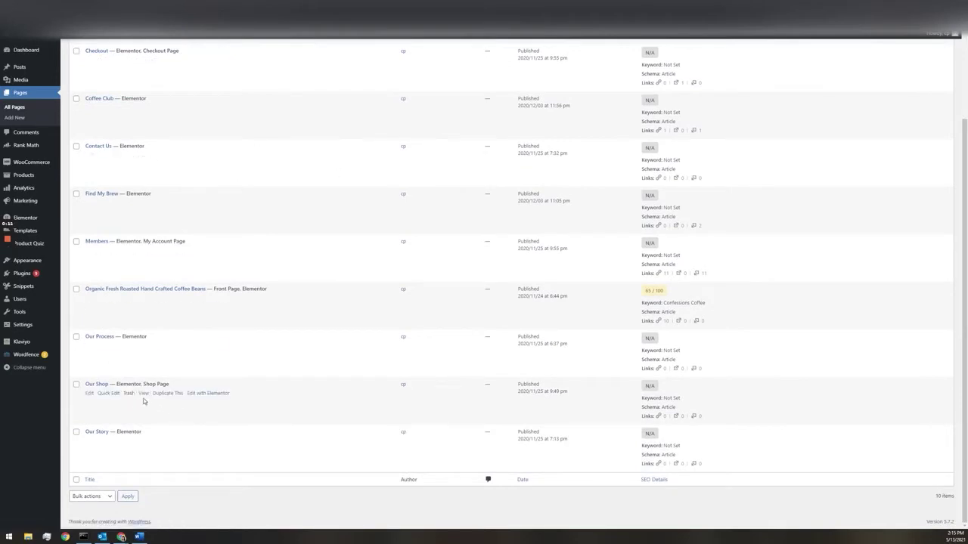
{"action": "left_click", "coordinate": [204, 395]}
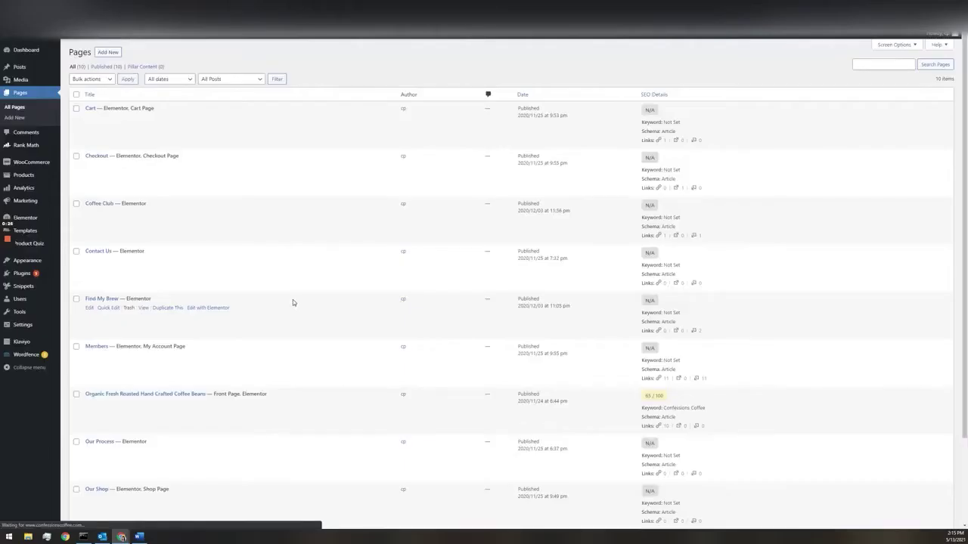
{"action": "scroll", "coordinate": [292, 303], "scroll_direction": "down", "scroll_amount": 3}
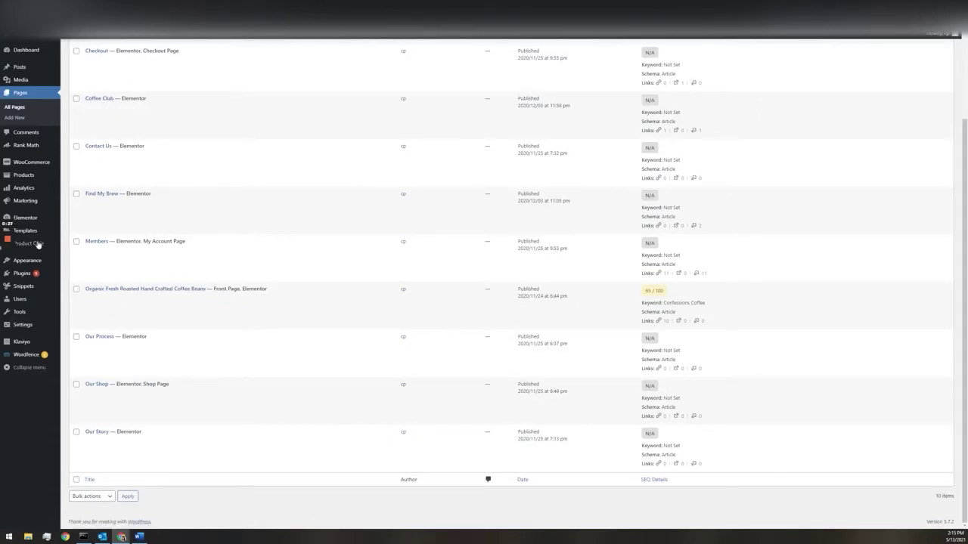
In Theme Builder, add a new Products Archive template named 'Shop Test'.
{"action": "mouse_move", "coordinate": [31, 230]}
{"action": "left_click", "coordinate": [73, 255]}
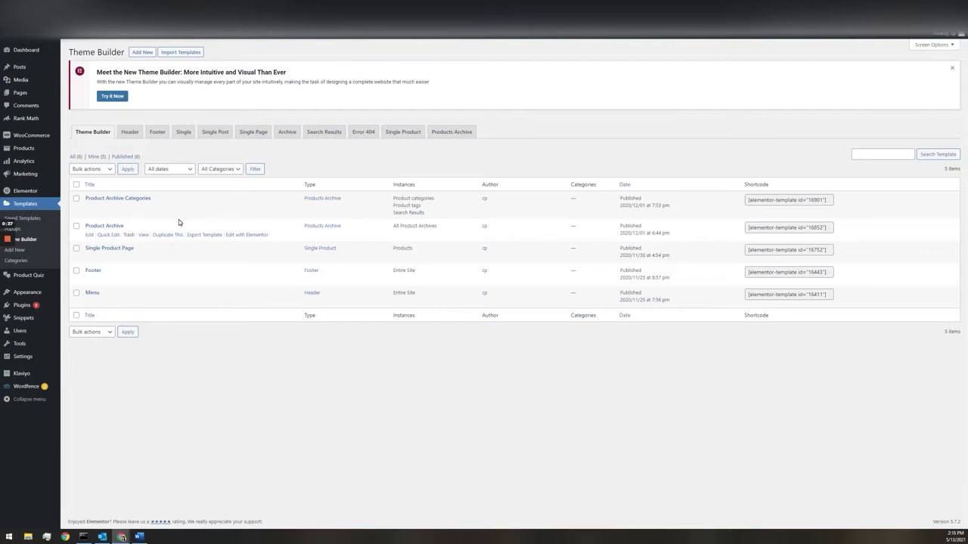
{"action": "left_click", "coordinate": [142, 53]}
{"action": "left_click", "coordinate": [572, 277]}
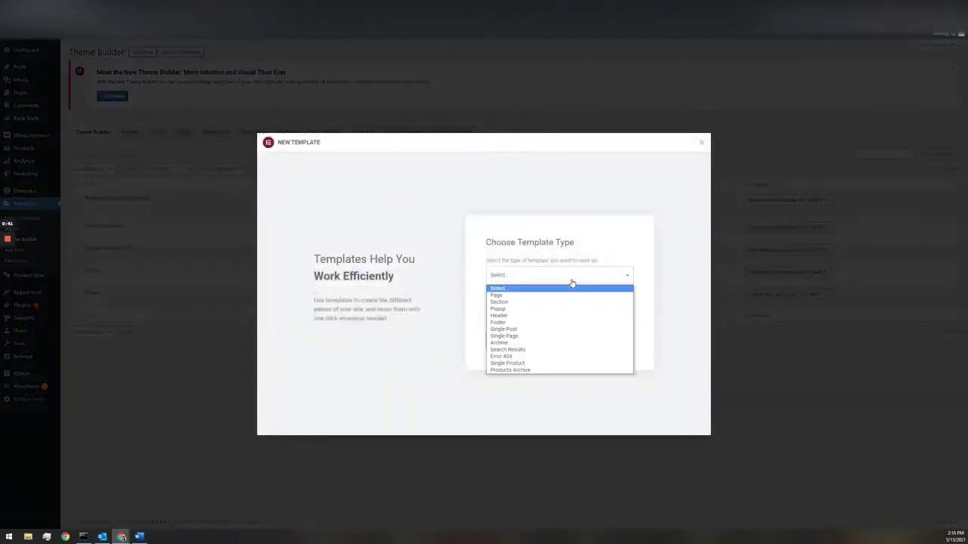
{"action": "left_click", "coordinate": [524, 370]}
{"action": "left_click", "coordinate": [540, 311]}
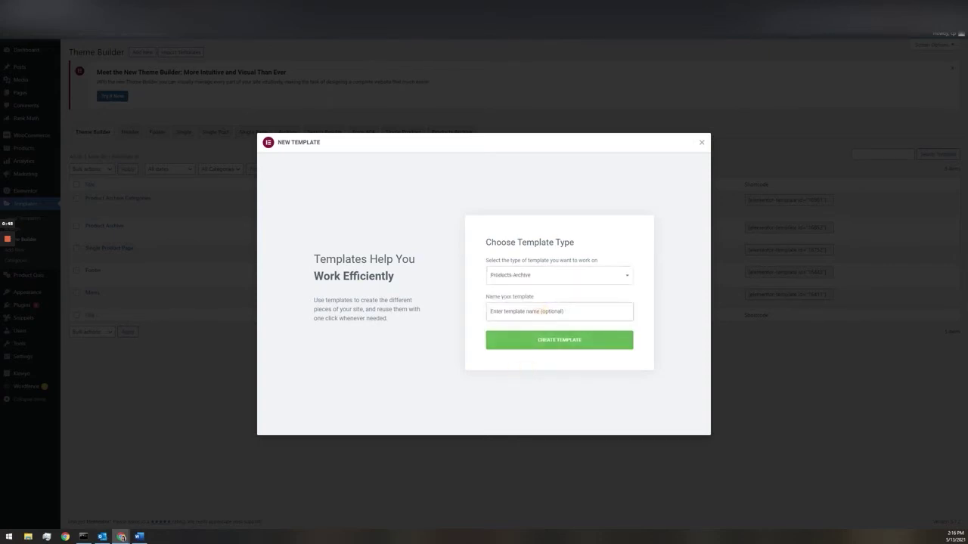
{"action": "type", "text": "Shi"}
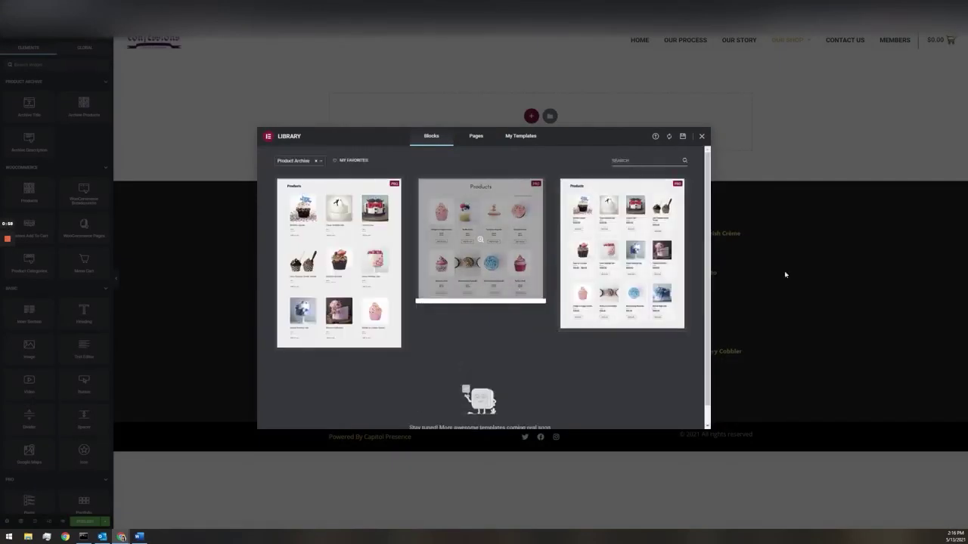
Insert the saved Product Archive design from the My Templates library tab.
{"action": "left_click", "coordinate": [528, 139]}
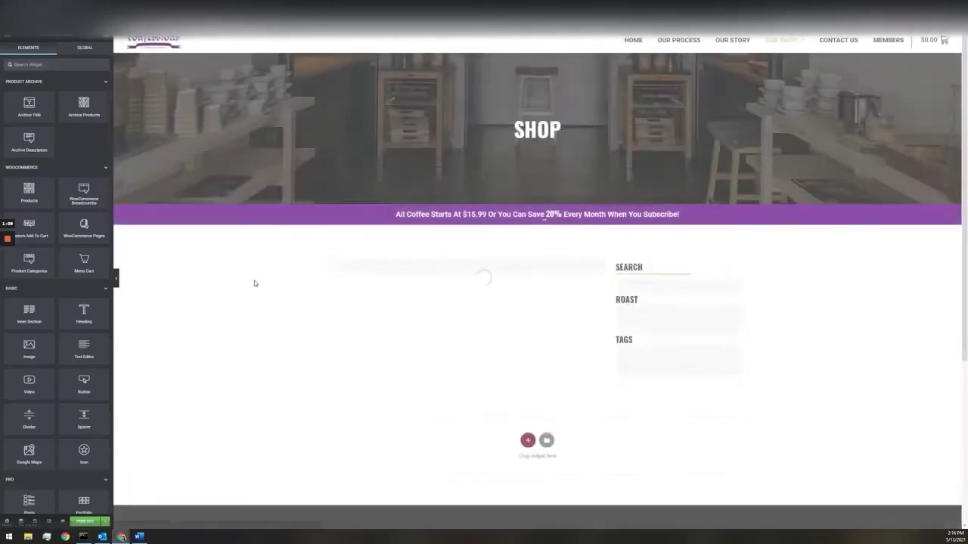
{"action": "scroll", "coordinate": [260, 247], "scroll_direction": "down", "scroll_amount": 1}
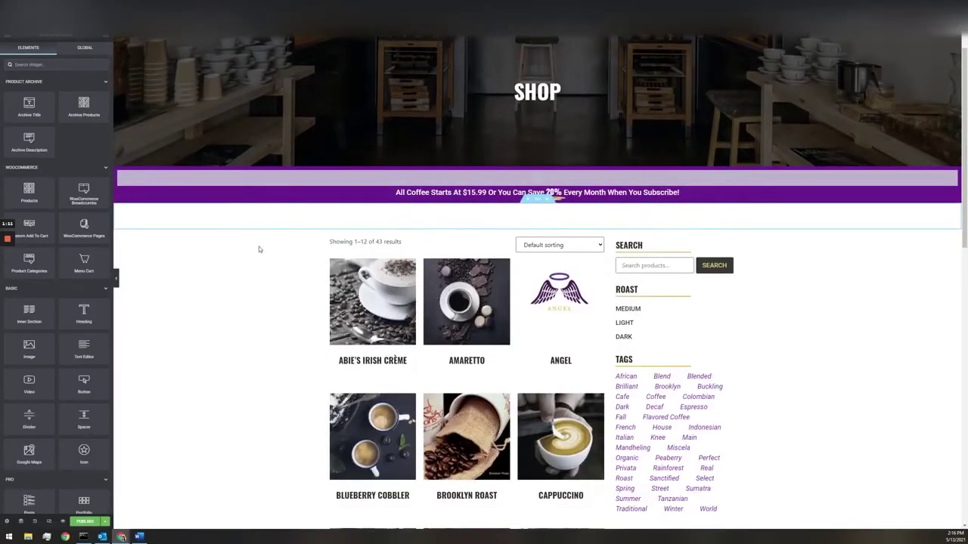
{"action": "left_click", "coordinate": [461, 193]}
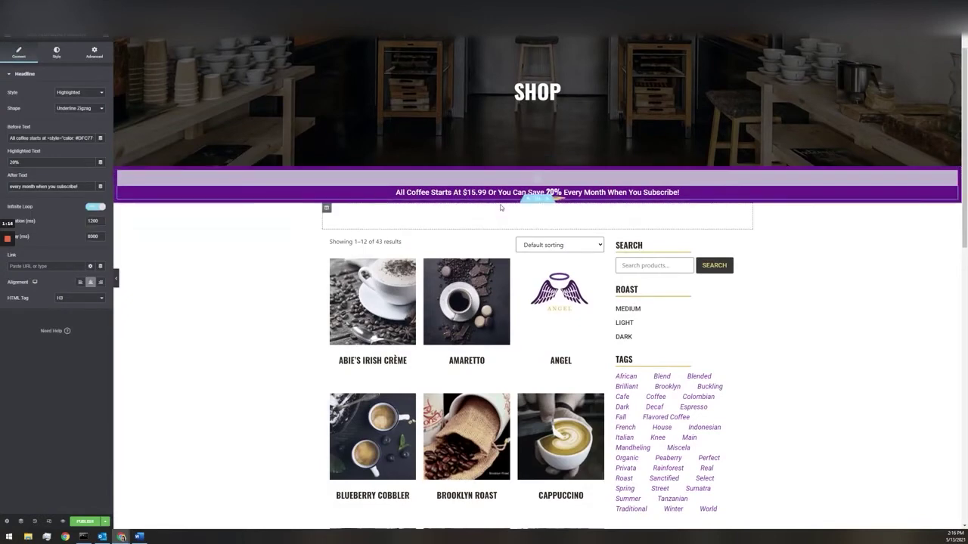
{"action": "scroll", "coordinate": [493, 206], "scroll_direction": "down", "scroll_amount": 2}
{"action": "scroll", "coordinate": [492, 207], "scroll_direction": "down", "scroll_amount": 1}
{"action": "left_click", "coordinate": [439, 137]}
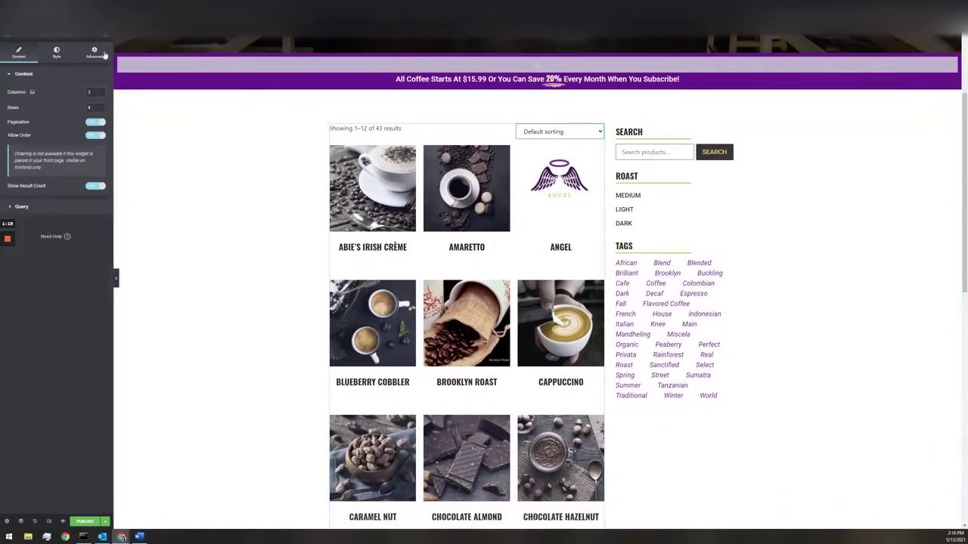
{"action": "left_click", "coordinate": [105, 38]}
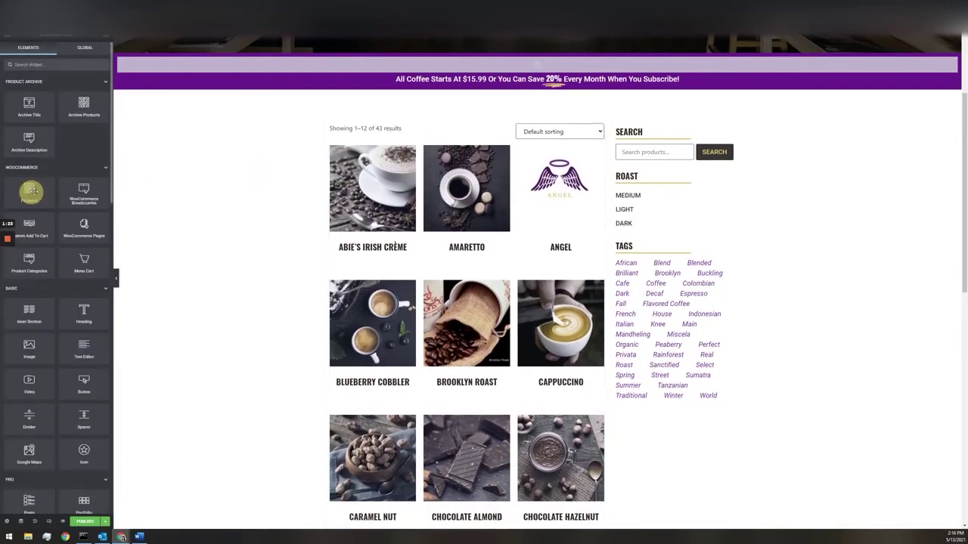
{"action": "left_click", "coordinate": [453, 138]}
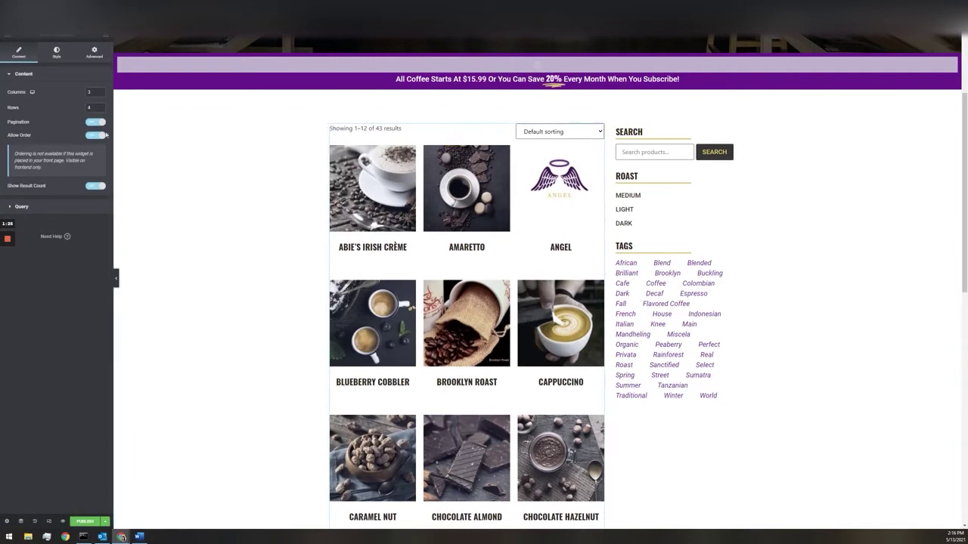
{"action": "left_click", "coordinate": [31, 207]}
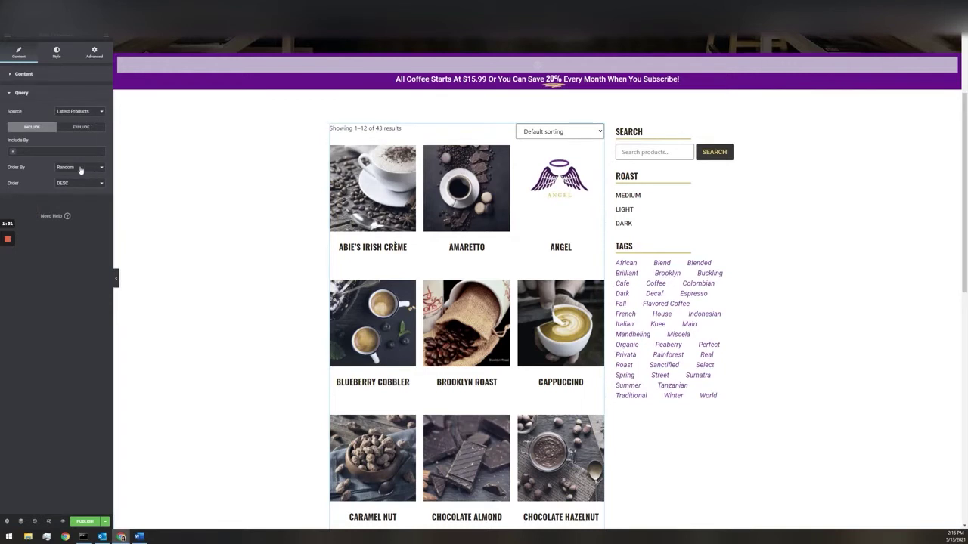
{"action": "left_click", "coordinate": [679, 151]}
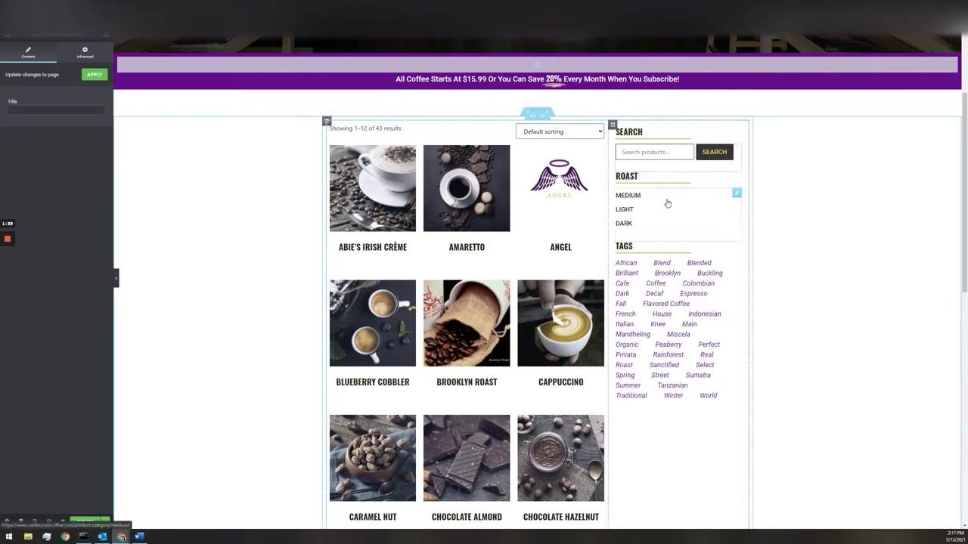
{"action": "left_click", "coordinate": [104, 36]}
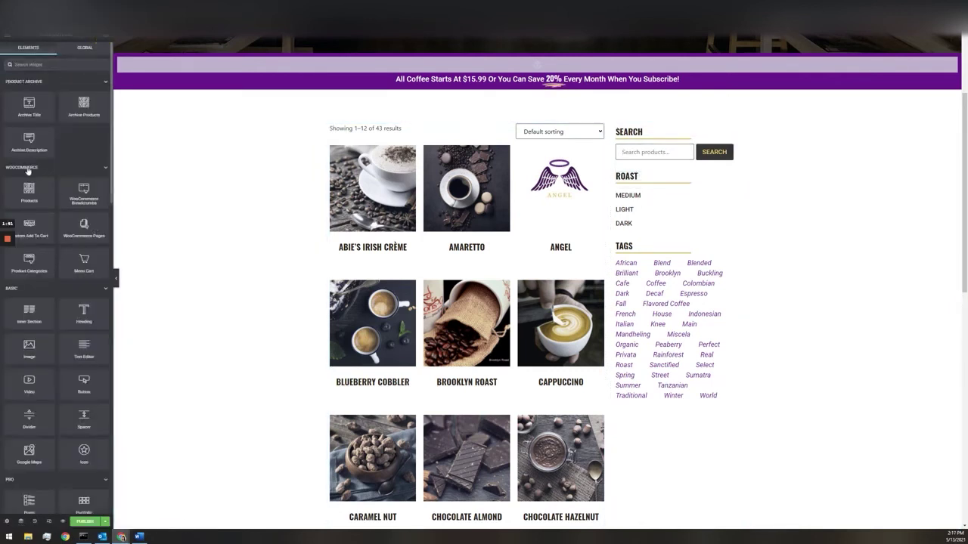
{"action": "left_click", "coordinate": [672, 219]}
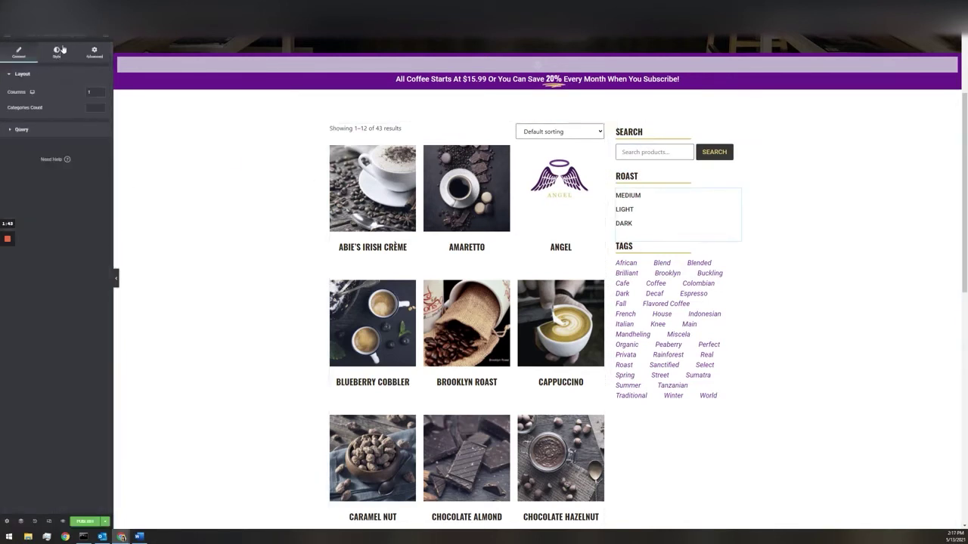
{"action": "left_click", "coordinate": [639, 276]}
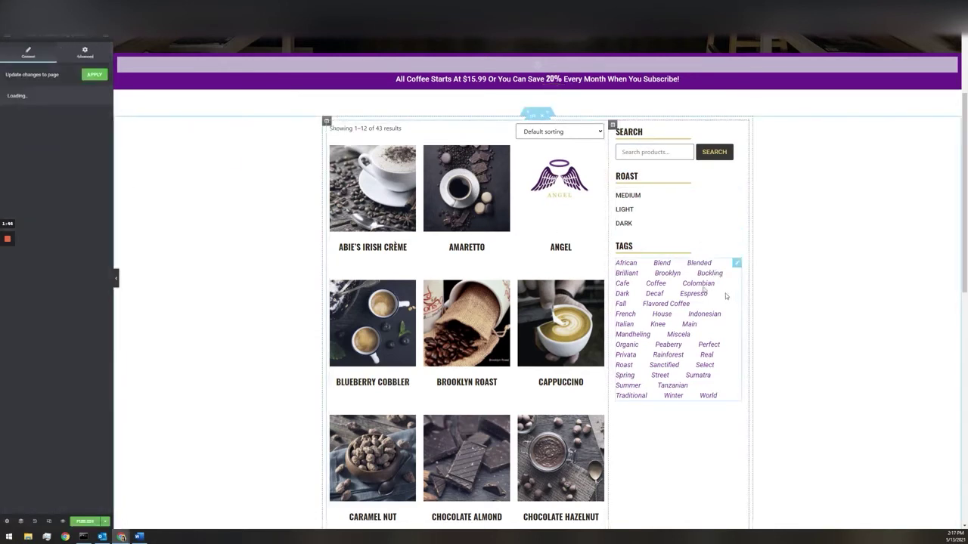
{"action": "left_click", "coordinate": [85, 51]}
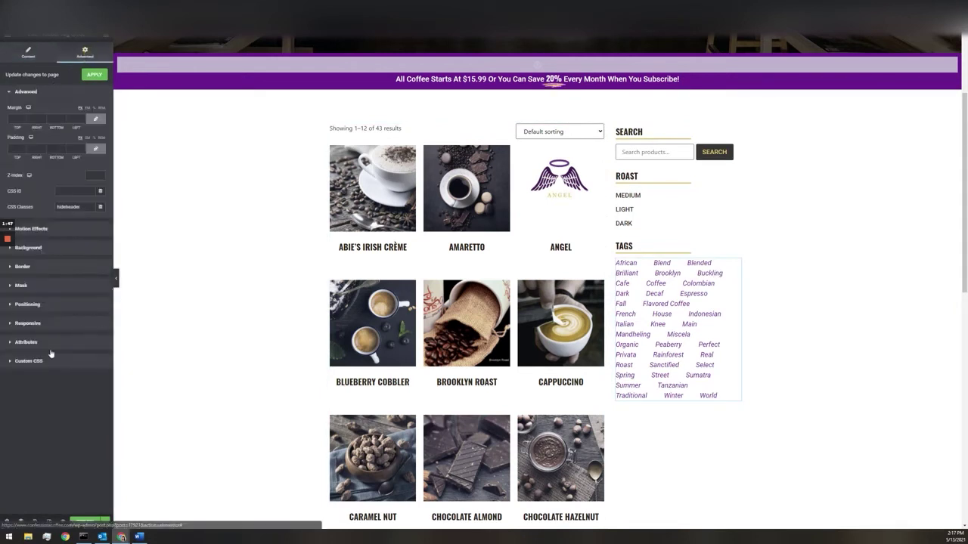
{"action": "left_click", "coordinate": [46, 360]}
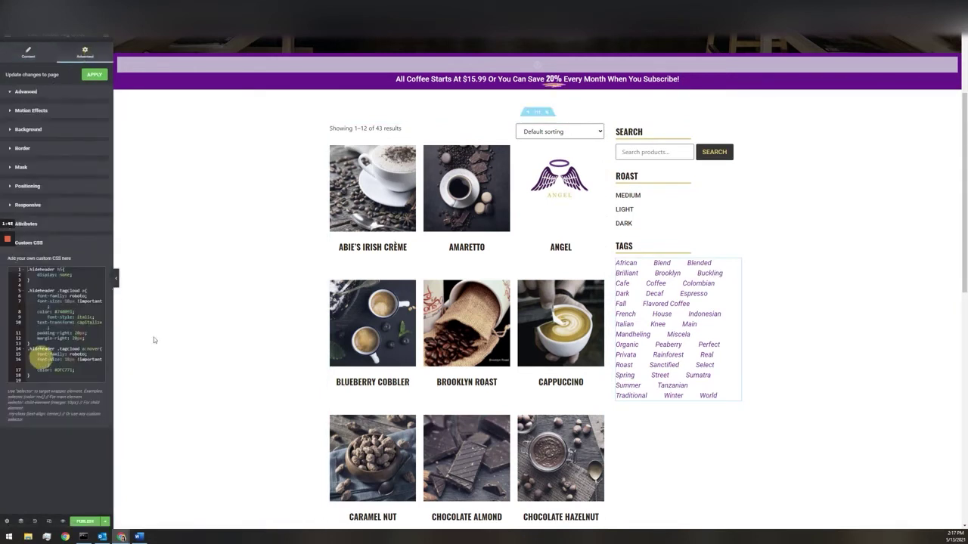
{"action": "left_click", "coordinate": [28, 51]}
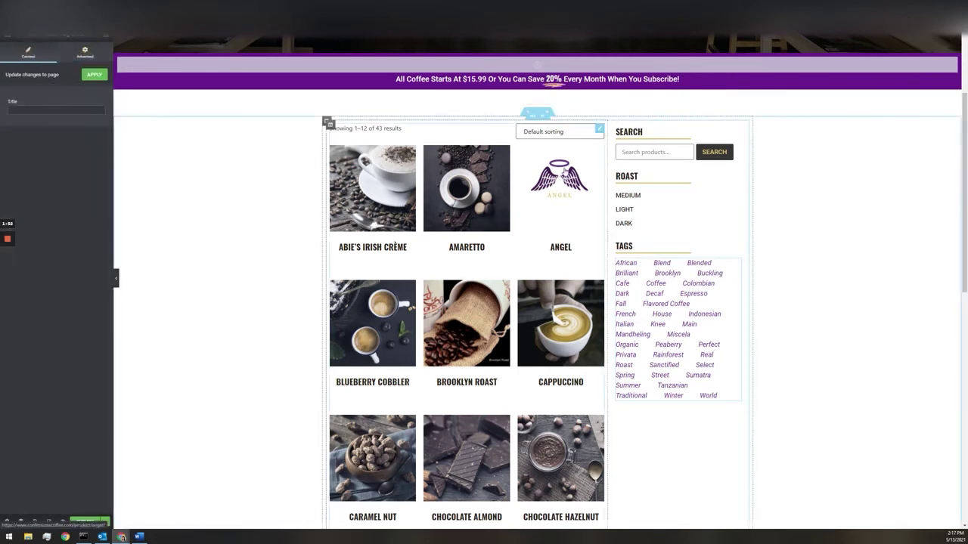
{"action": "scroll", "coordinate": [563, 172], "scroll_direction": "down", "scroll_amount": 4}
{"action": "scroll", "coordinate": [639, 264], "scroll_direction": "up", "scroll_amount": 3}
{"action": "scroll", "coordinate": [640, 264], "scroll_direction": "up", "scroll_amount": 3}
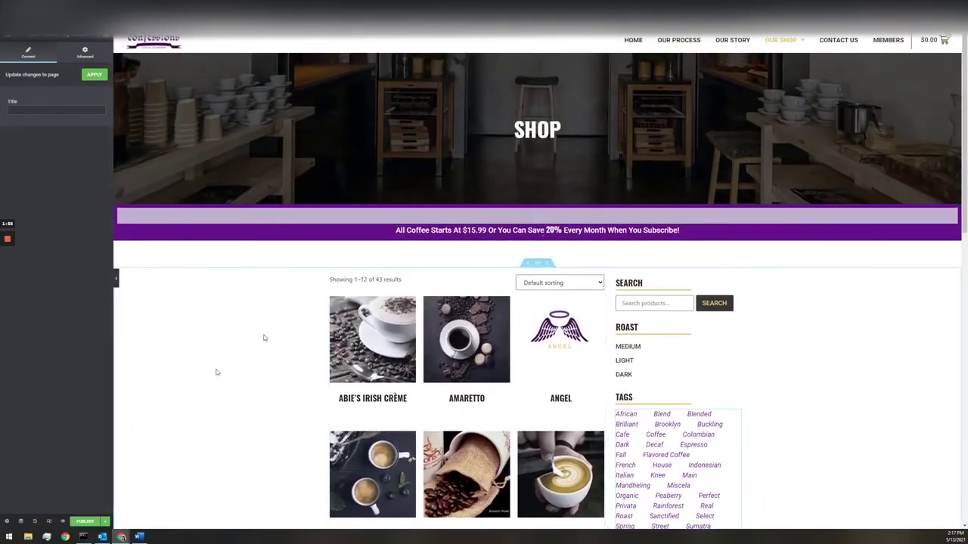
Add an Include / All Product Archives display condition, then close the publish settings.
{"action": "left_click", "coordinate": [106, 523]}
{"action": "left_click", "coordinate": [38, 487]}
{"action": "left_click", "coordinate": [483, 302]}
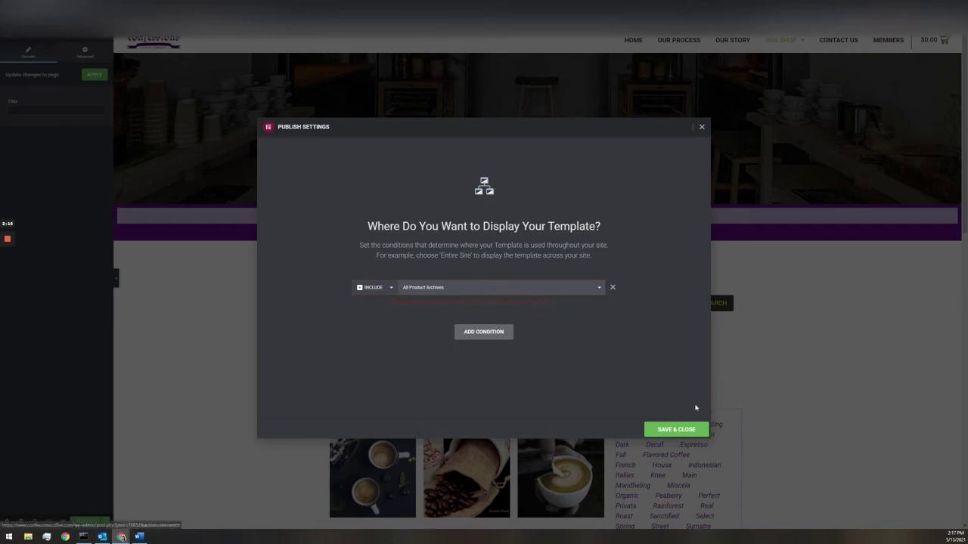
{"action": "left_click", "coordinate": [702, 128]}
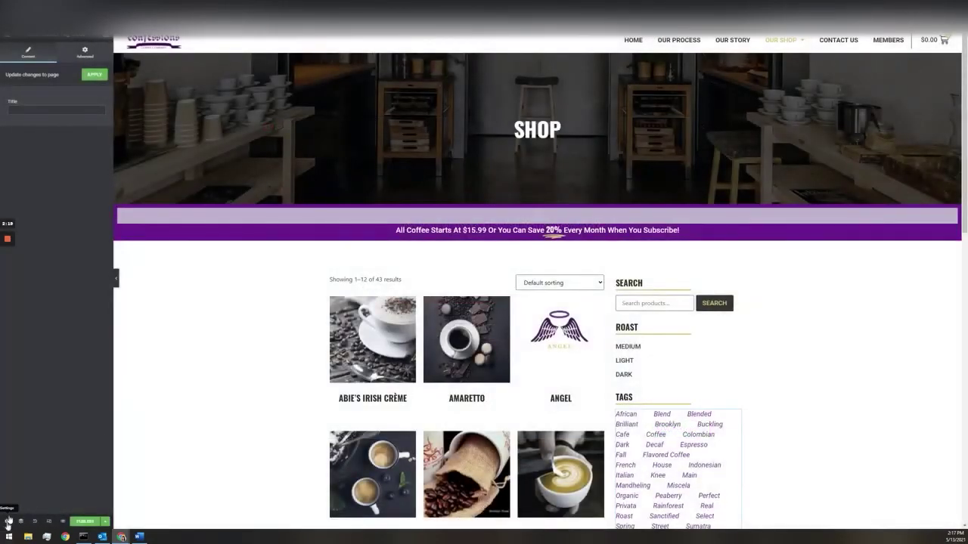
Exit Elementor to the dashboard, confirming Leave, back to the Shop Test edit screen.
{"action": "left_click", "coordinate": [7, 522]}
{"action": "left_click", "coordinate": [7, 43]}
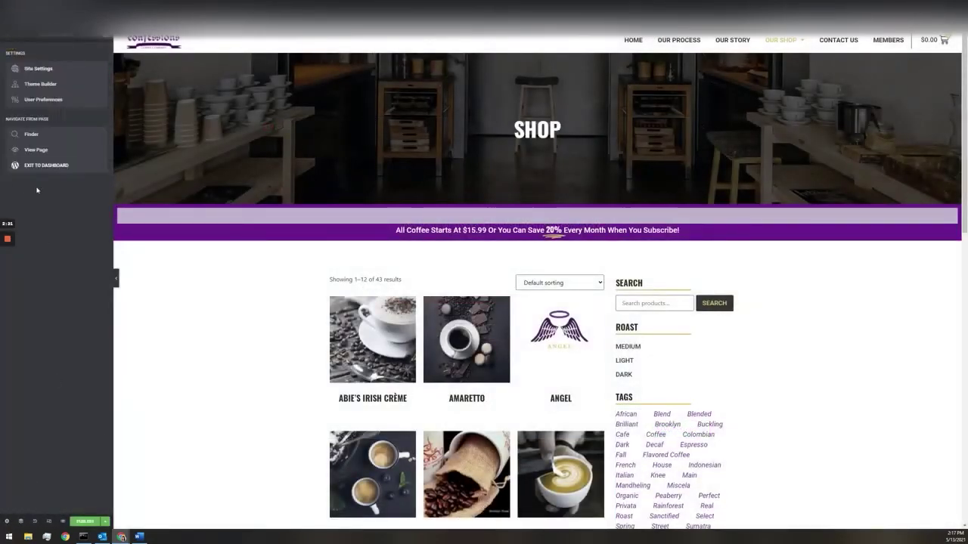
{"action": "left_click", "coordinate": [36, 165]}
{"action": "left_click", "coordinate": [520, 63]}
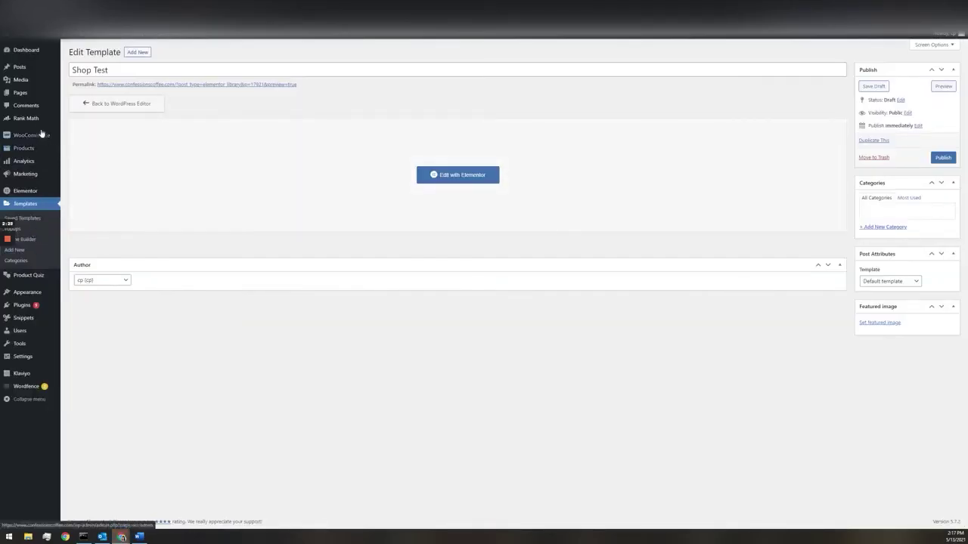
{"action": "mouse_move", "coordinate": [33, 138]}
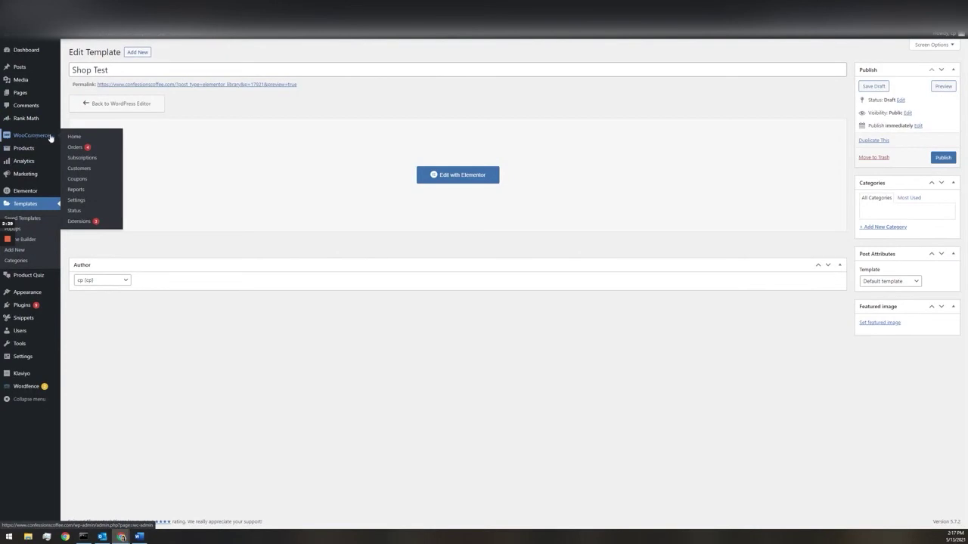
Check the Shop page dropdown in WooCommerce Products settings, leaving it on Our Shop.
{"action": "left_click", "coordinate": [77, 199]}
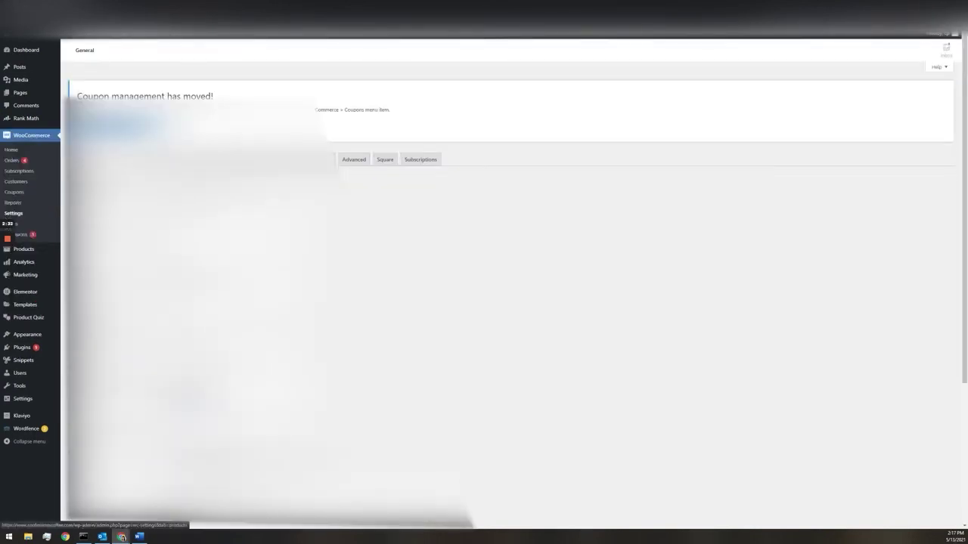
{"action": "left_click", "coordinate": [114, 159]}
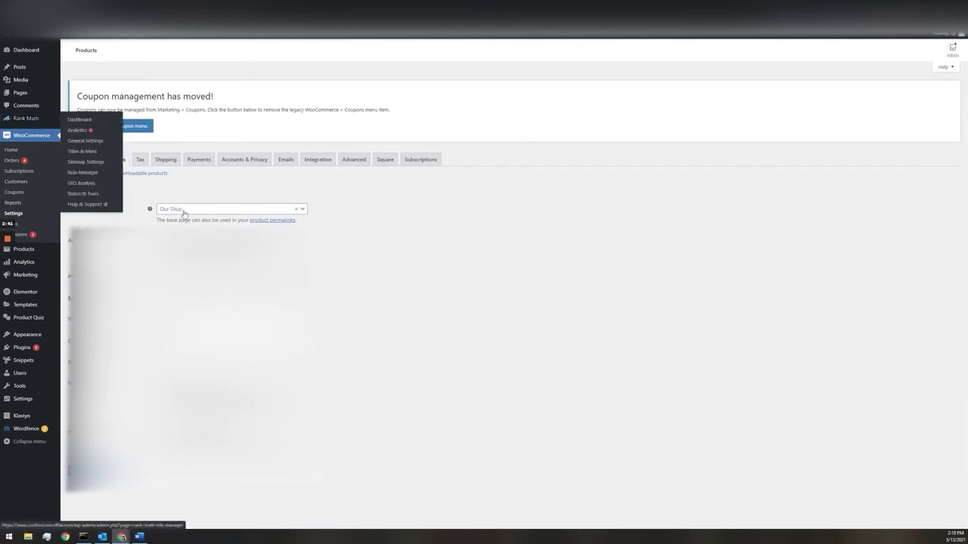
{"action": "left_click", "coordinate": [184, 212]}
{"action": "left_click", "coordinate": [421, 274]}
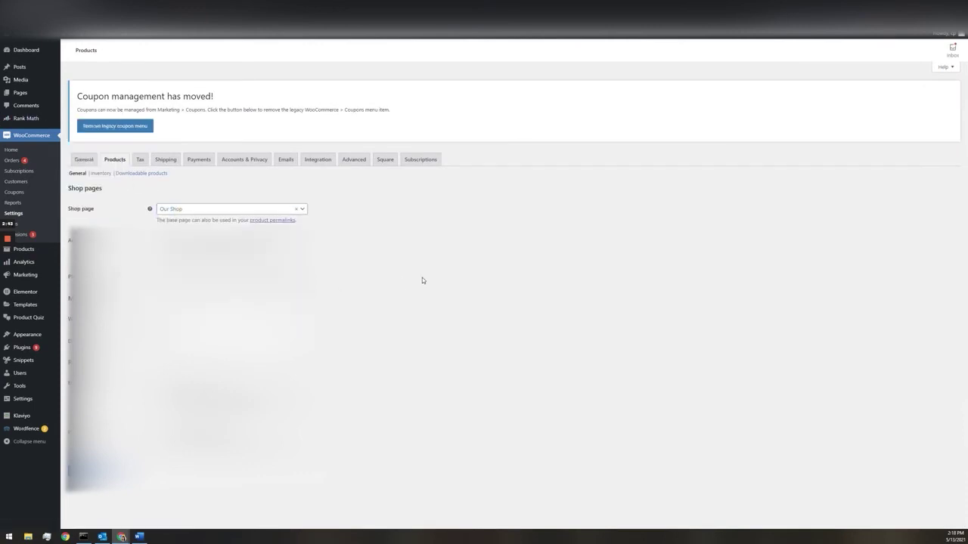
{"action": "mouse_move", "coordinate": [33, 95]}
{"action": "right_click", "coordinate": [68, 95]}
Open All Pages in a new tab and Quick Edit Our Shop, cancelling without changes.
{"action": "left_click", "coordinate": [68, 95]}
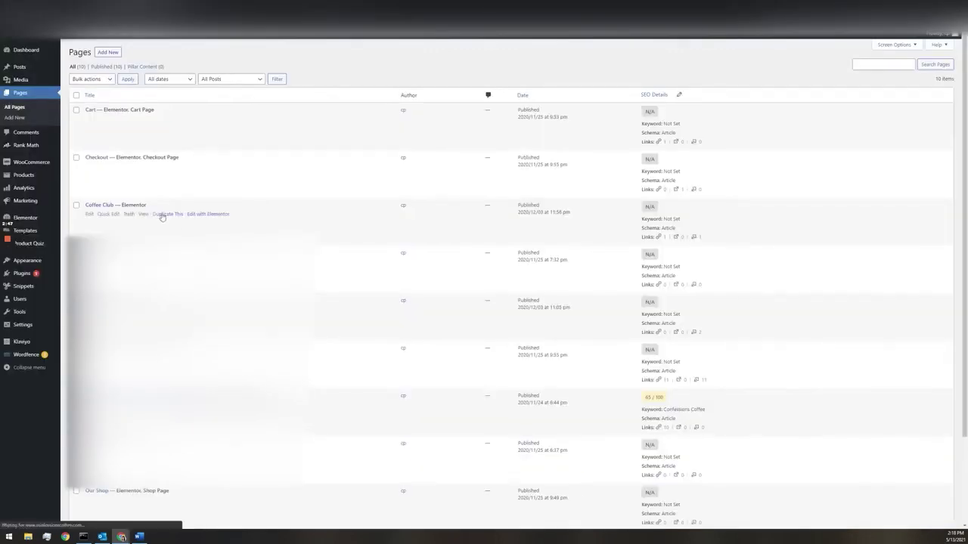
{"action": "scroll", "coordinate": [155, 215], "scroll_direction": "down", "scroll_amount": 3}
{"action": "mouse_move", "coordinate": [186, 415]}
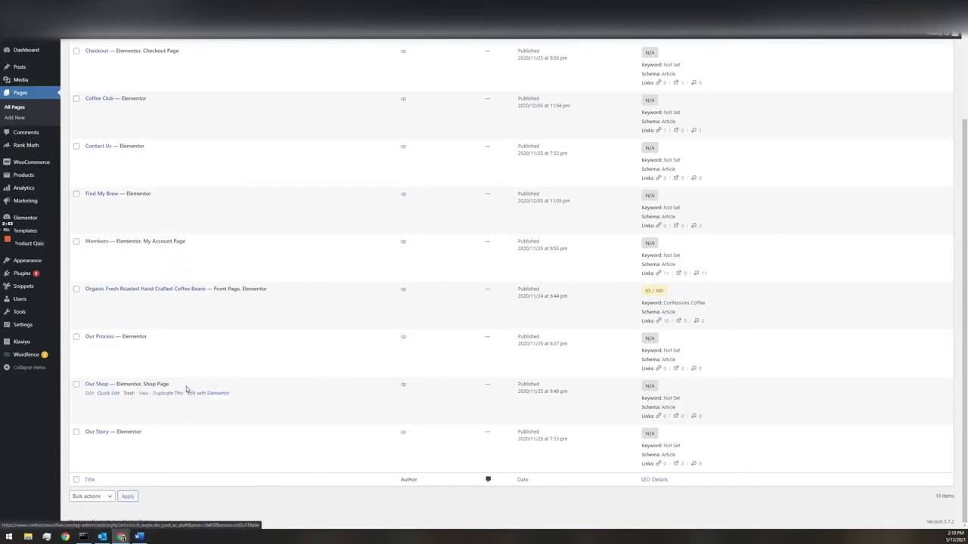
{"action": "left_click", "coordinate": [108, 393]}
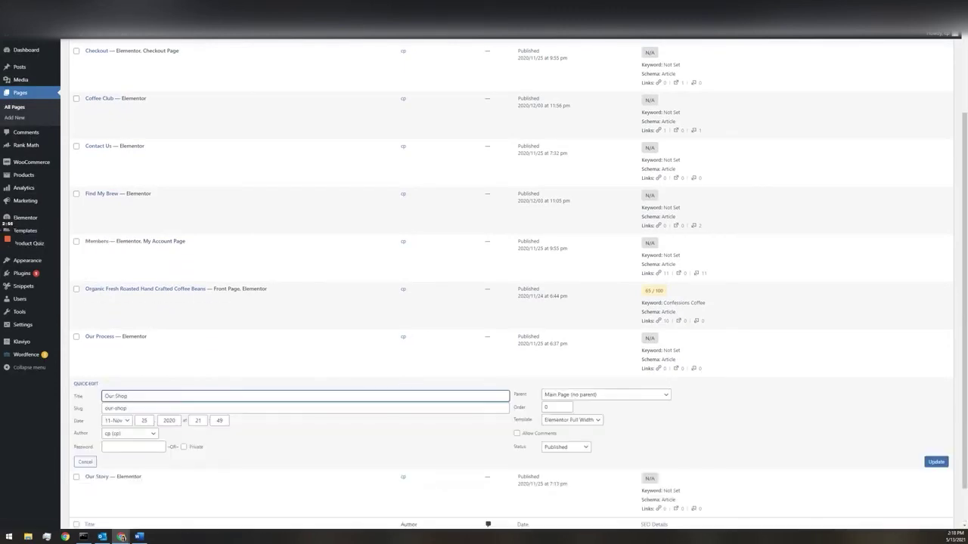
{"action": "left_click", "coordinate": [84, 461]}
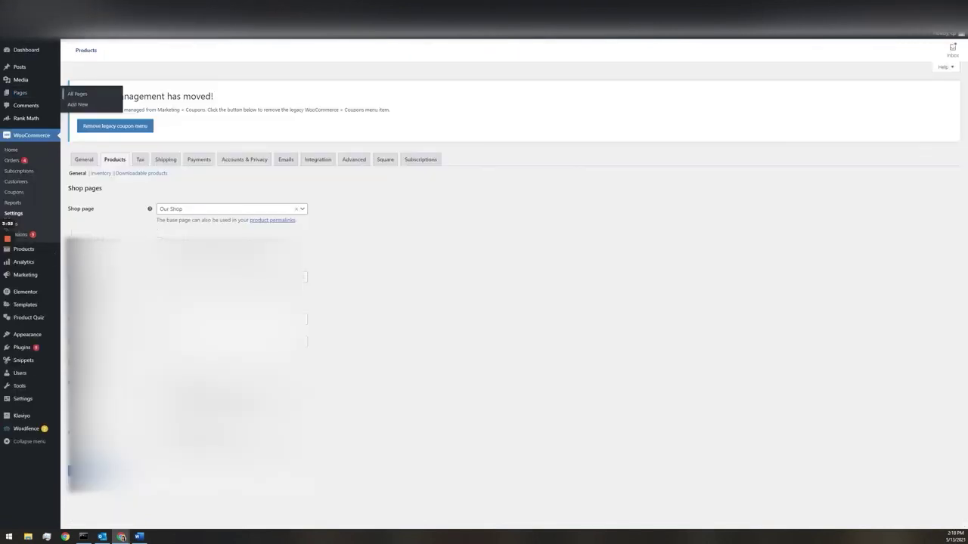
Reselect the WooCommerce Shop page from its dropdown, keeping it Our Shop.
{"action": "left_click", "coordinate": [181, 214]}
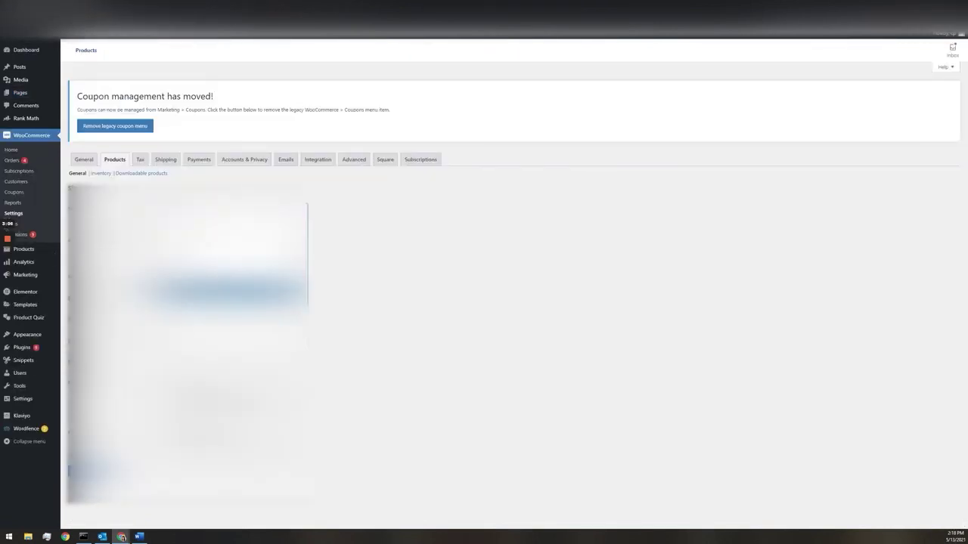
{"action": "left_click", "coordinate": [227, 289]}
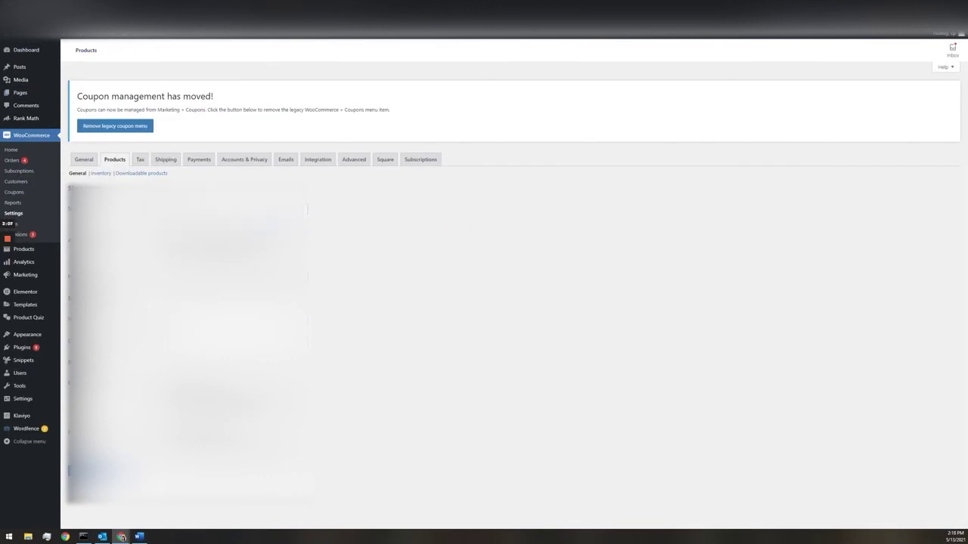
{"action": "mouse_move", "coordinate": [37, 309]}
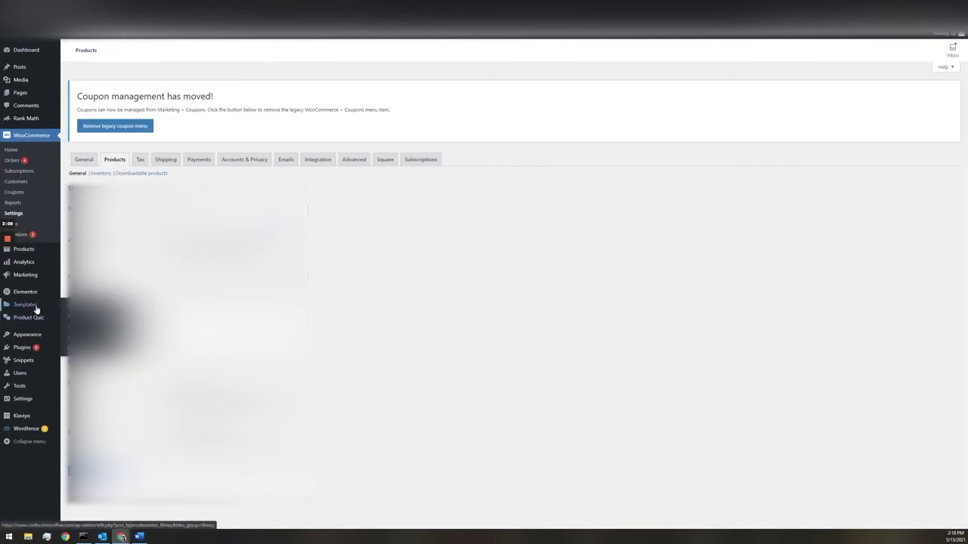